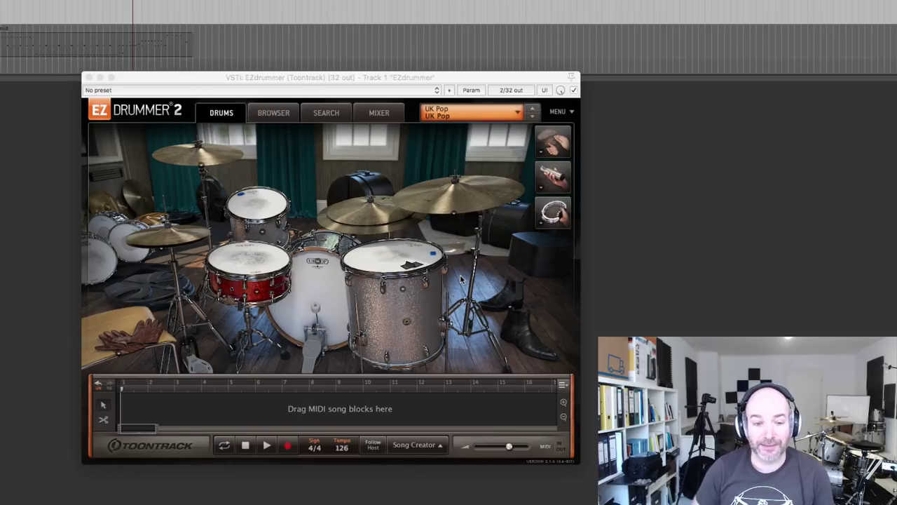
Replace the kick drum with the 14x22" Ludwig Hollywood Fleece beater from the UK Pop library
click(319, 295)
scroll(365, 413, down, 2)
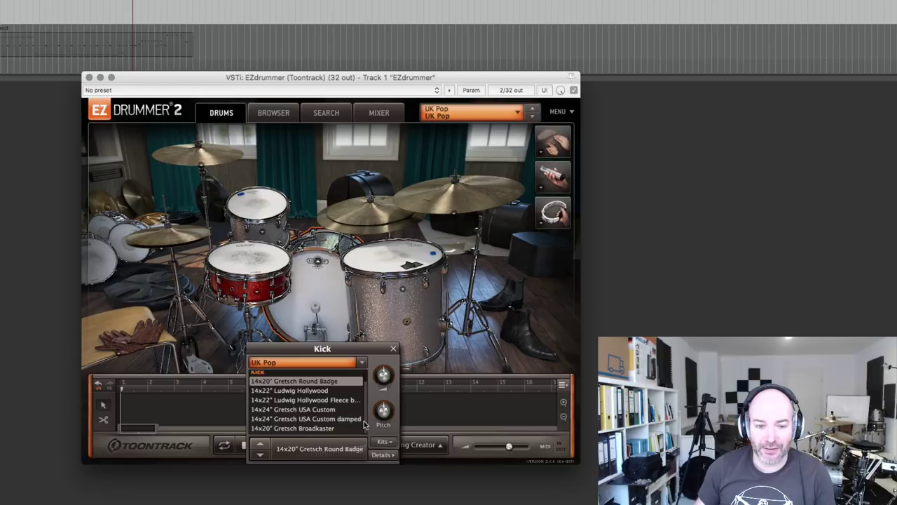
click(306, 400)
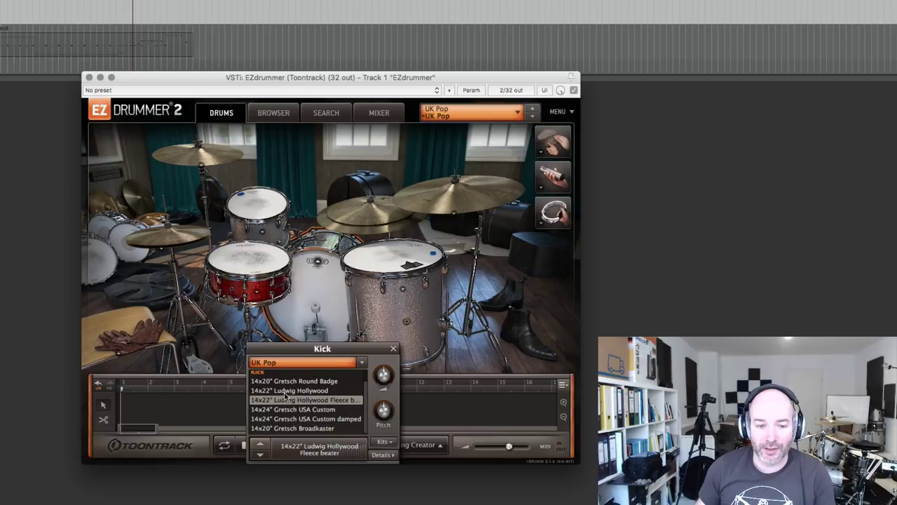
click(393, 349)
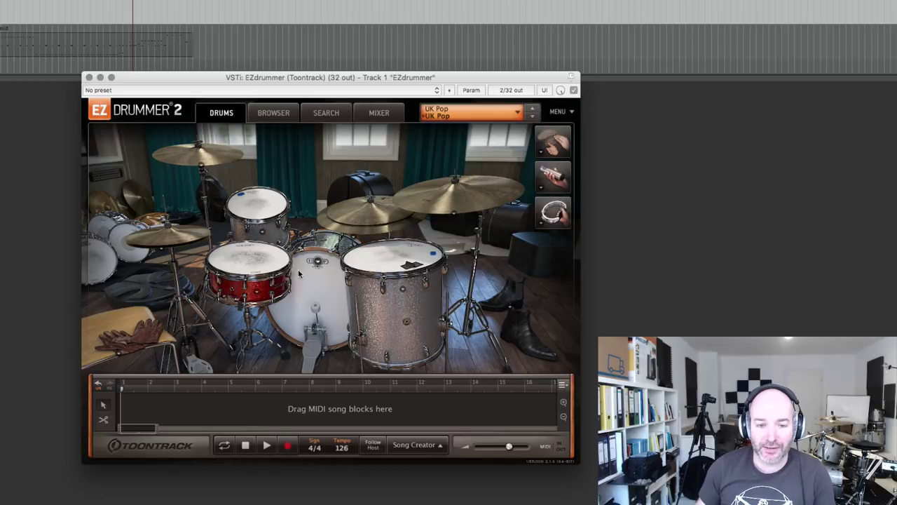
Replace the rack tom with the 8x12" Gretsch Broadkaster damped with towel
click(273, 217)
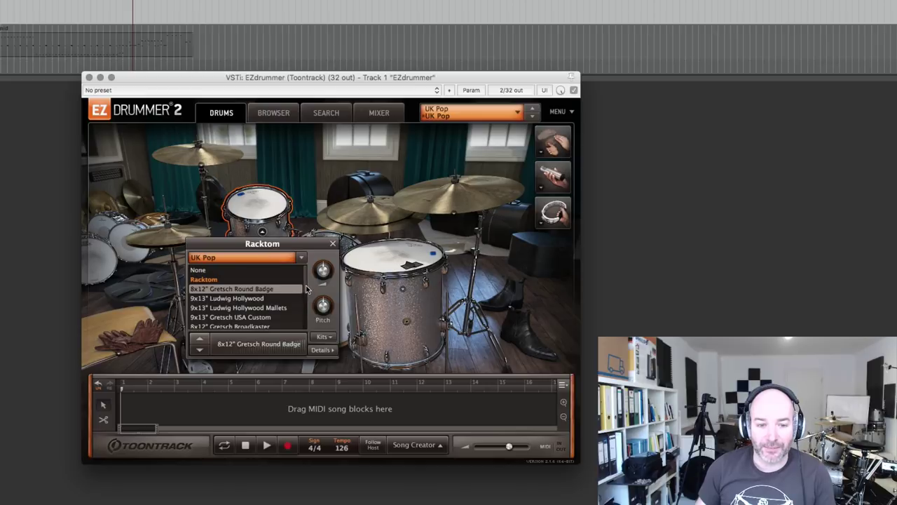
scroll(306, 295, down, 2)
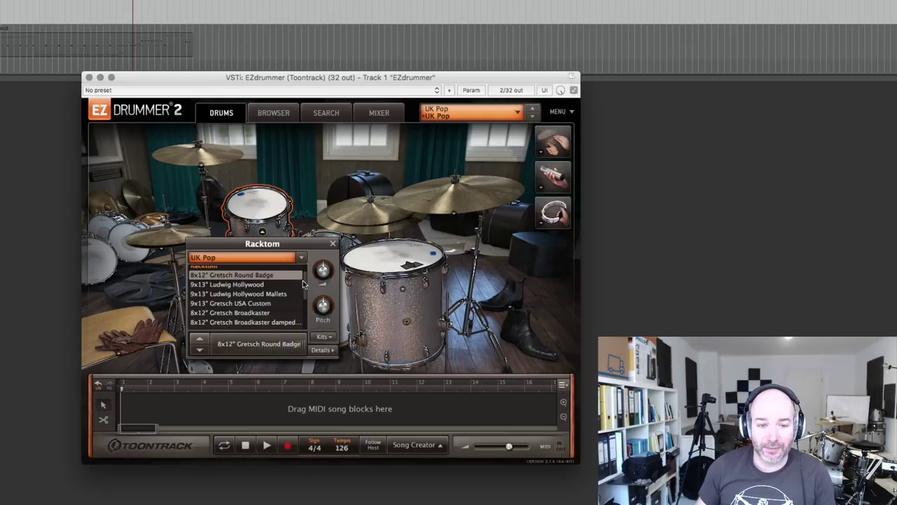
scroll(303, 284, down, 1)
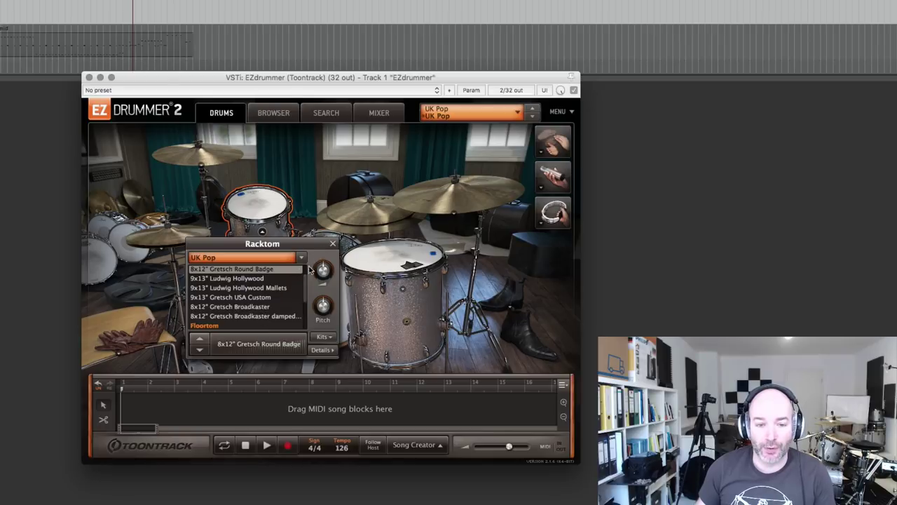
click(274, 316)
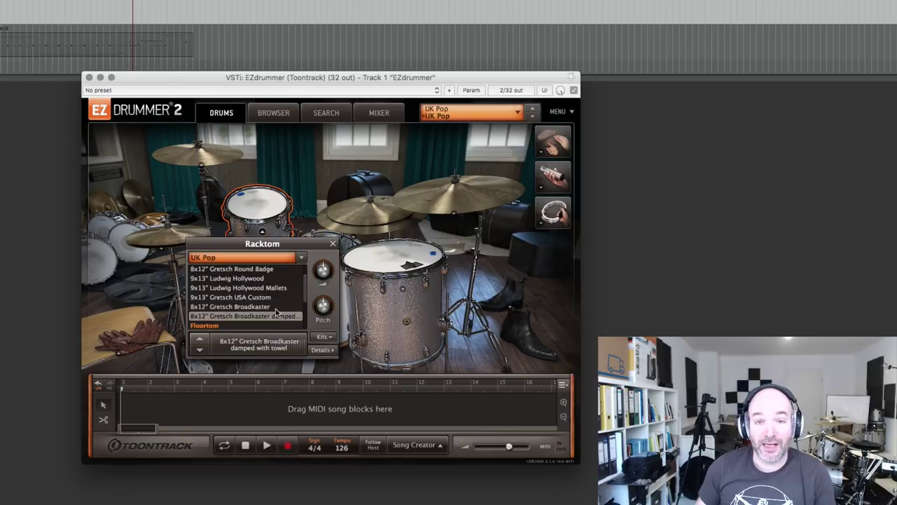
click(333, 244)
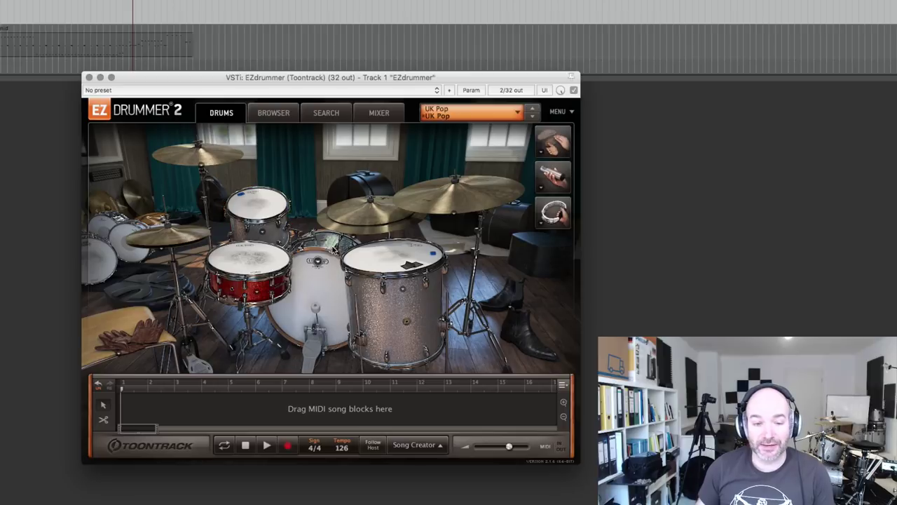
Look through the available floor toms and keep the 16x16" Gretsch Round Badge
click(384, 261)
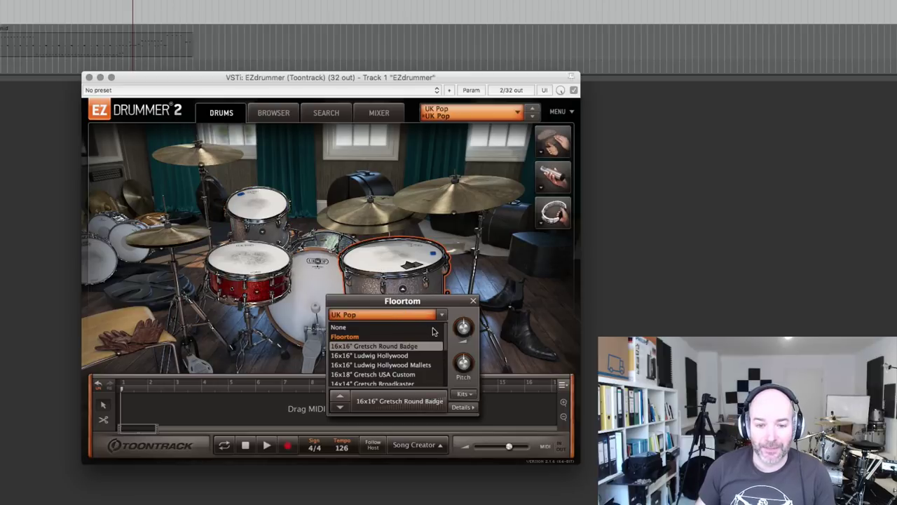
scroll(445, 332, down, 2)
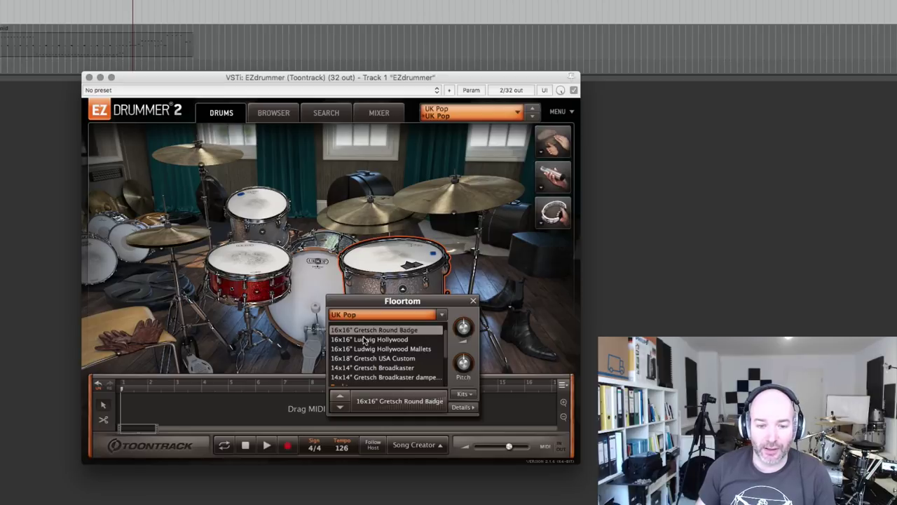
click(473, 300)
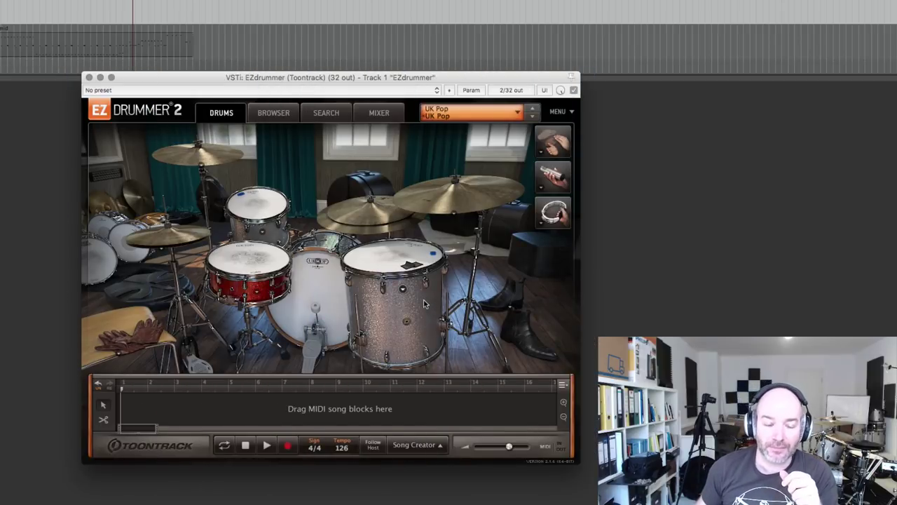
click(403, 289)
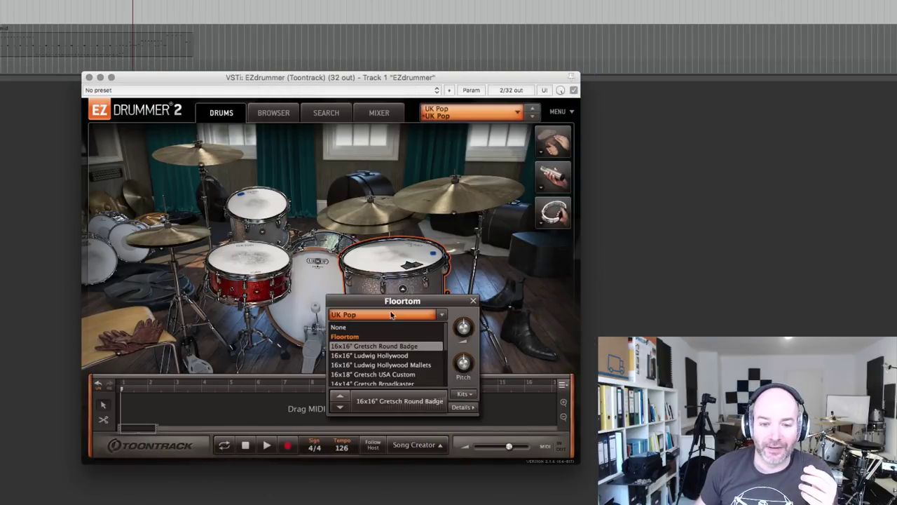
click(375, 346)
click(473, 301)
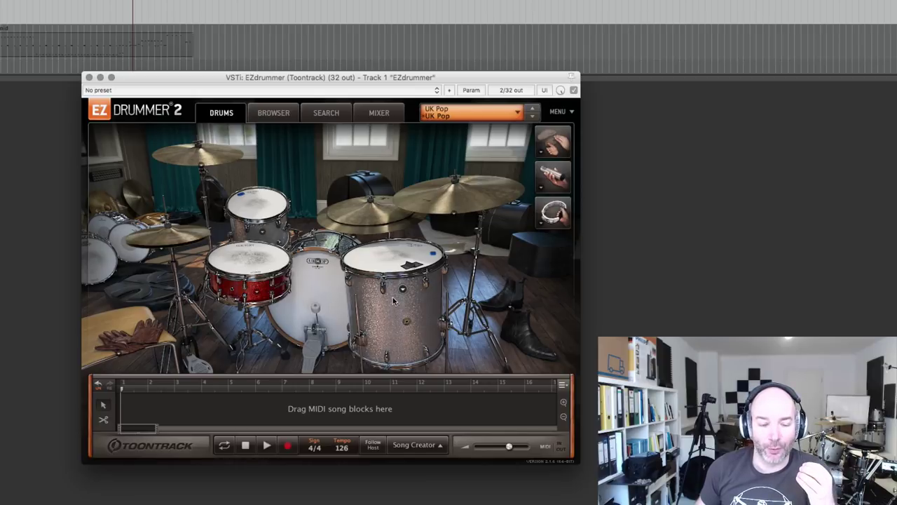
Browse the snare drum choices and switch the snare to the 7x12" Gretsch Purpleheart
click(267, 295)
scroll(301, 351, down, 3)
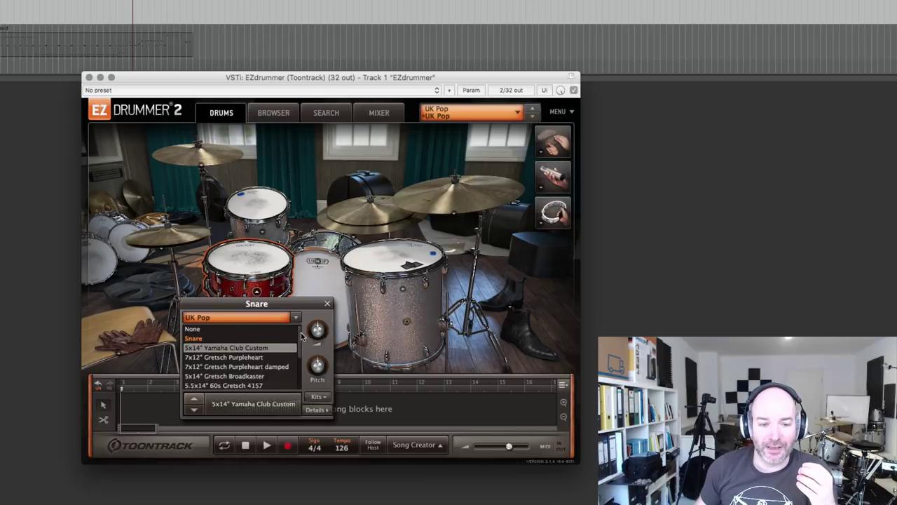
scroll(301, 352, down, 2)
scroll(301, 364, up, 5)
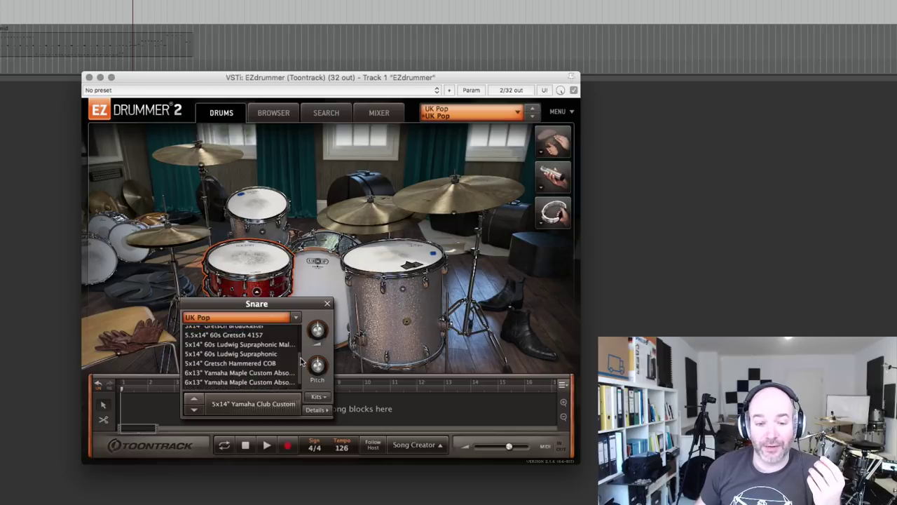
scroll(303, 338, up, 1)
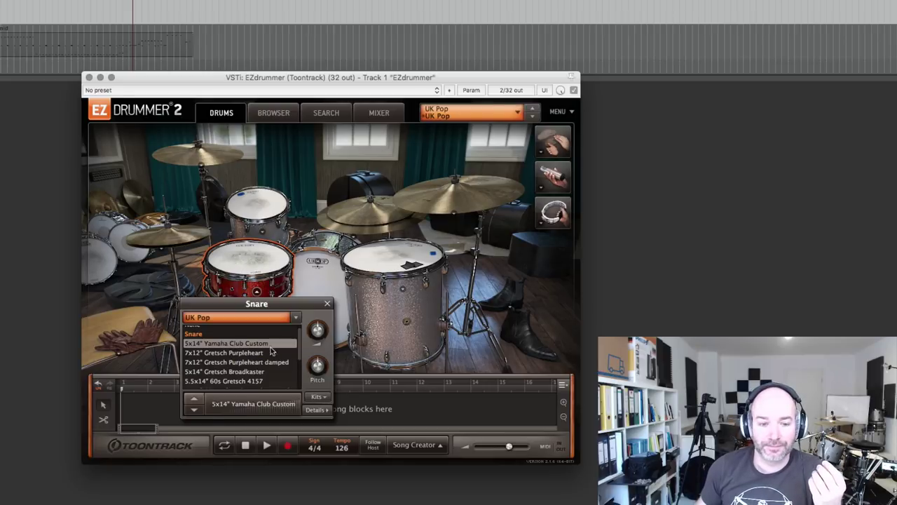
scroll(299, 347, down, 1)
scroll(299, 346, down, 1)
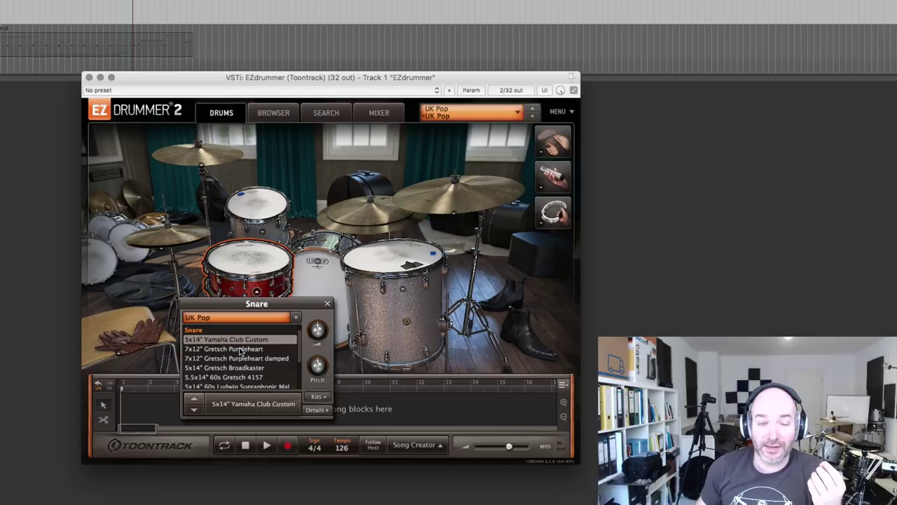
click(240, 350)
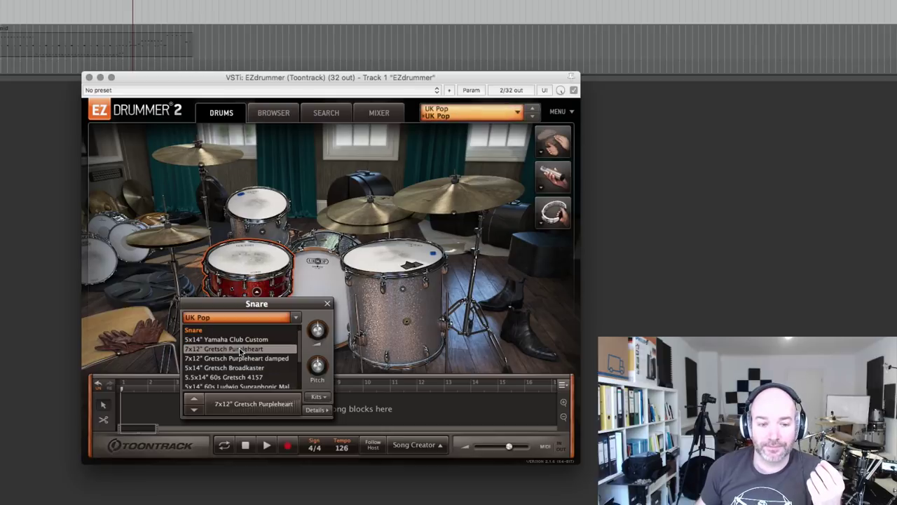
Try the 5x14" Gretsch Hammered COB and the 5x14" 60s Ludwig Supraphonic as the snare
scroll(300, 347, down, 4)
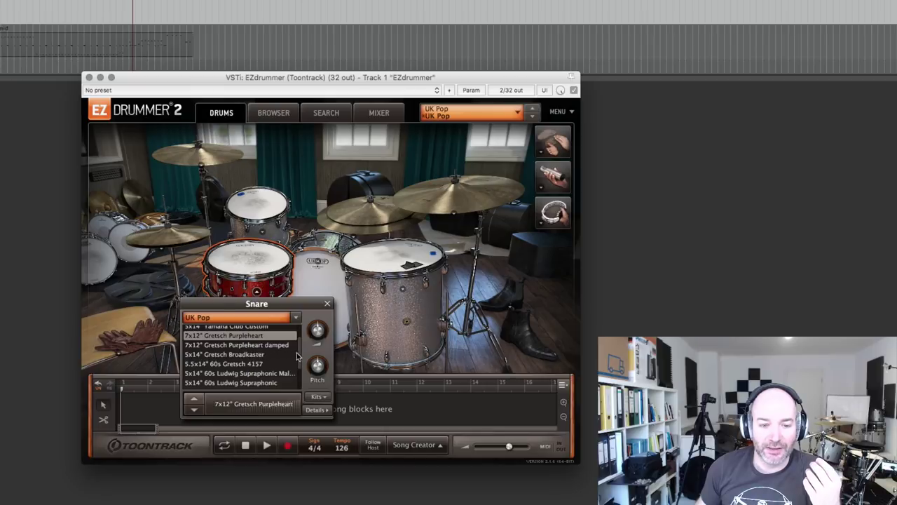
scroll(299, 358, down, 3)
scroll(300, 358, down, 3)
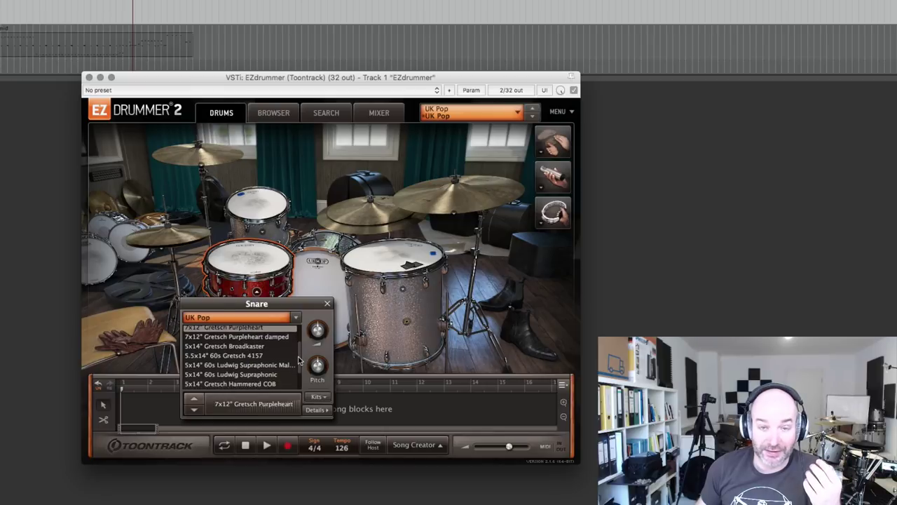
scroll(299, 364, down, 3)
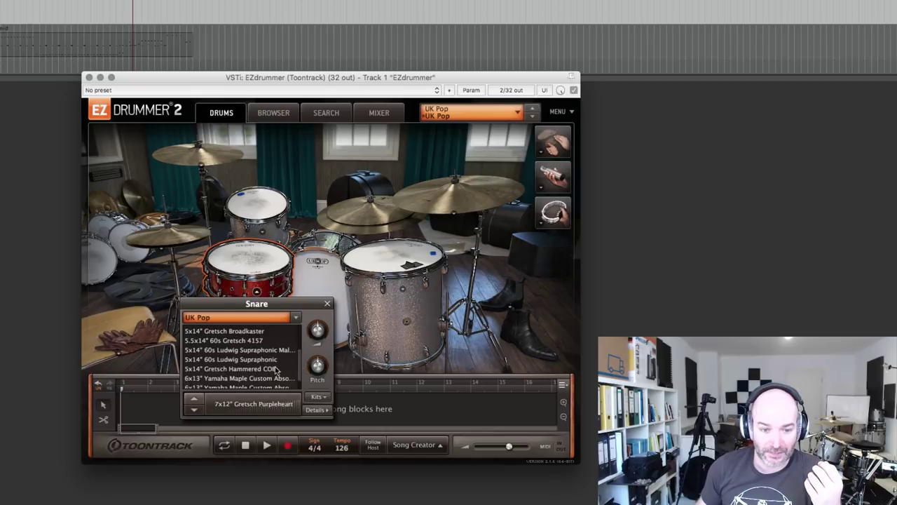
click(238, 369)
click(242, 359)
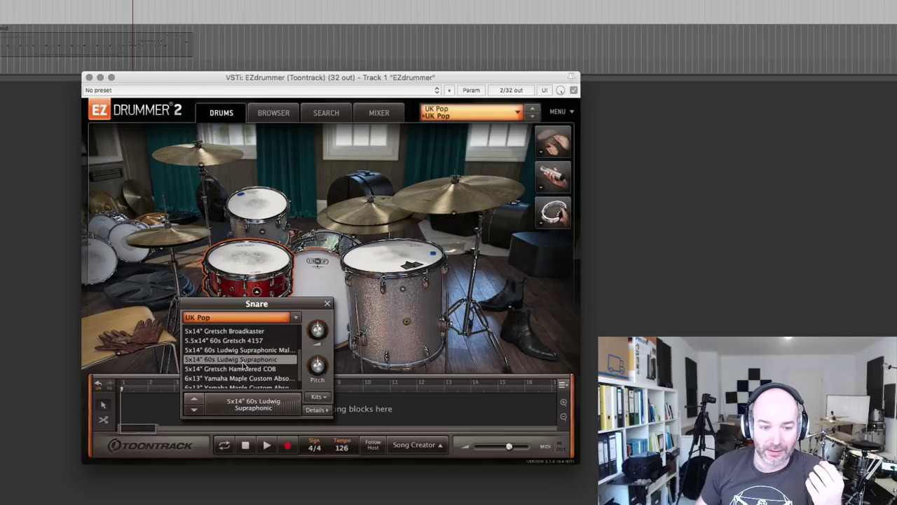
Try the 6x13" Yamaha Maple Custom Absolute damped, and set the snare to the 5x14" Gretsch COB Stop Sign Badge
scroll(300, 366, down, 1)
scroll(299, 366, down, 1)
click(265, 375)
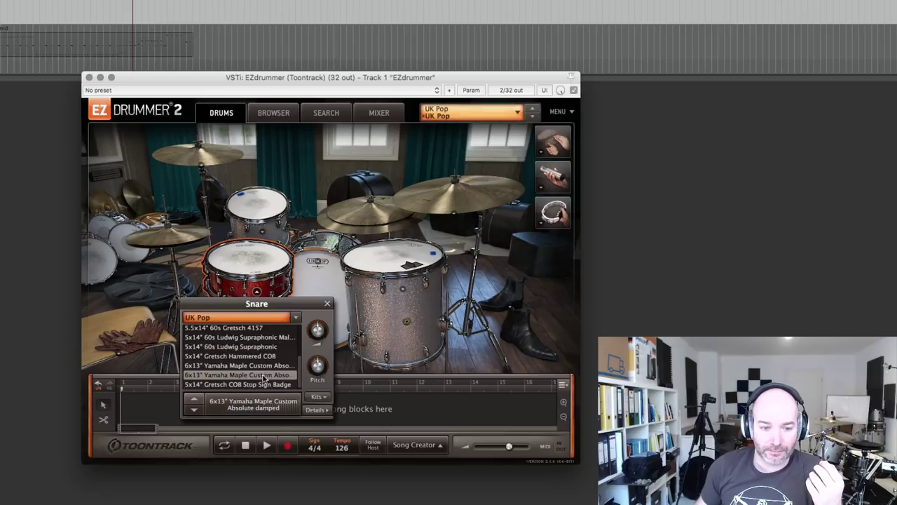
click(225, 385)
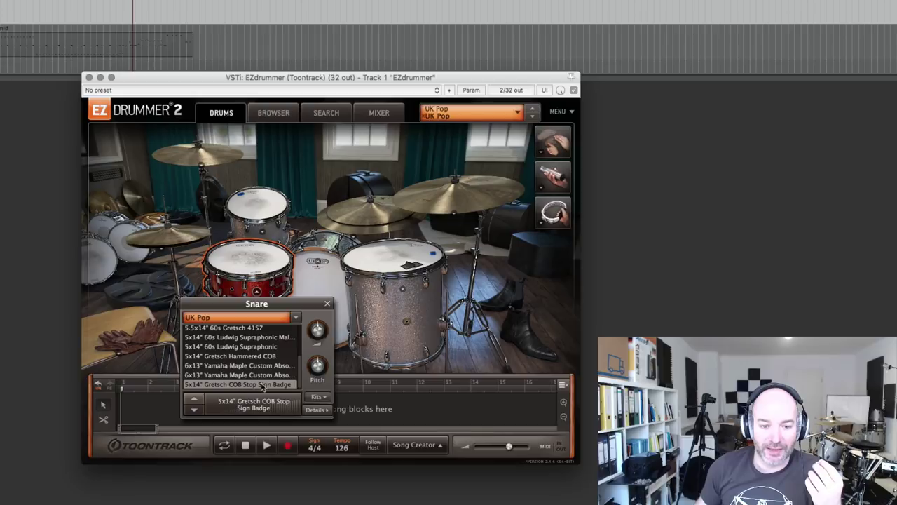
scroll(298, 375, down, 1)
drag(298, 375, 299, 340)
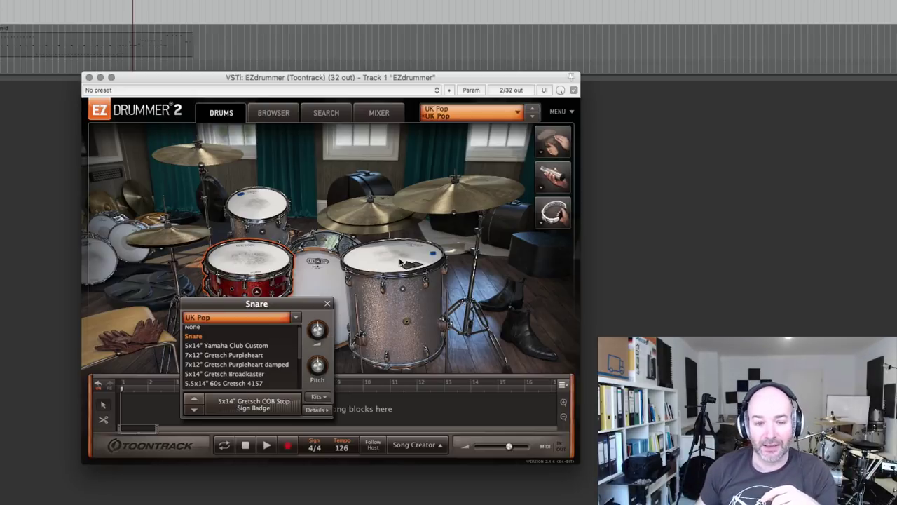
click(326, 305)
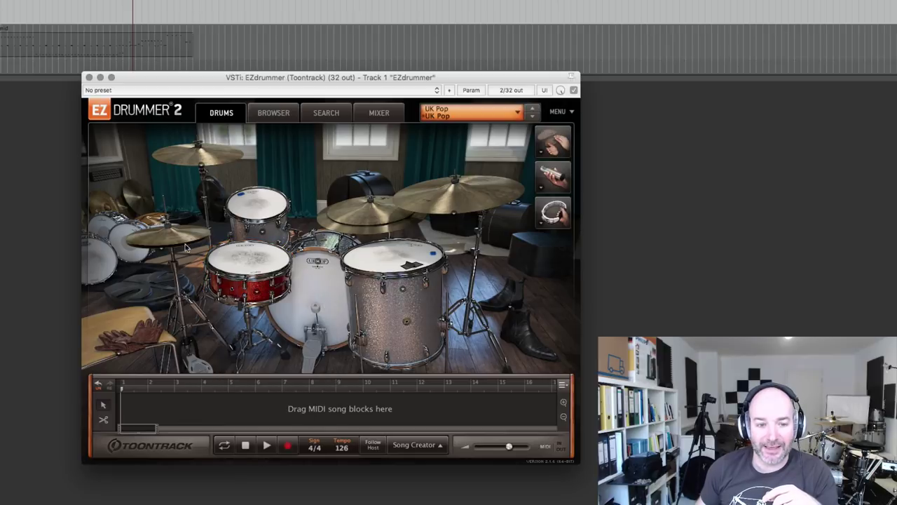
Try the 14" 50s Zildjian K Istanbul hi-hat, and set the hi-hat to the 14" Zildjian Avedis
click(161, 249)
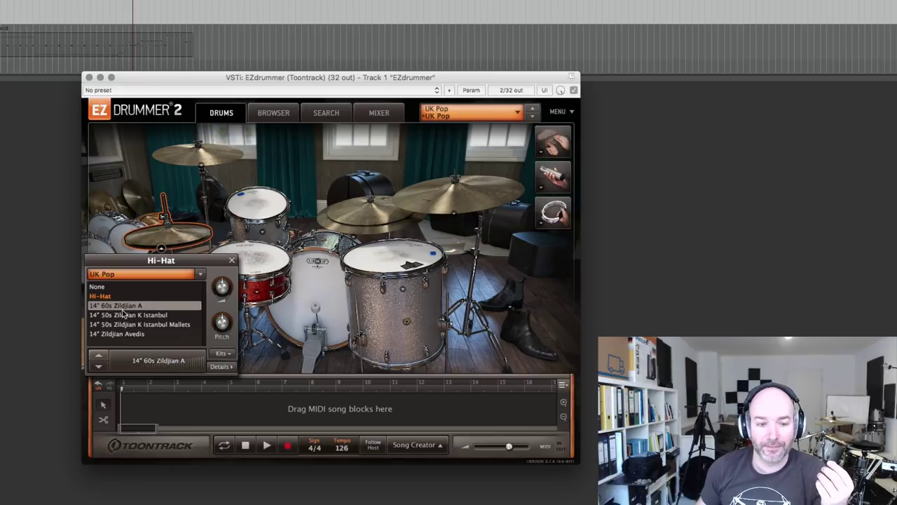
click(119, 316)
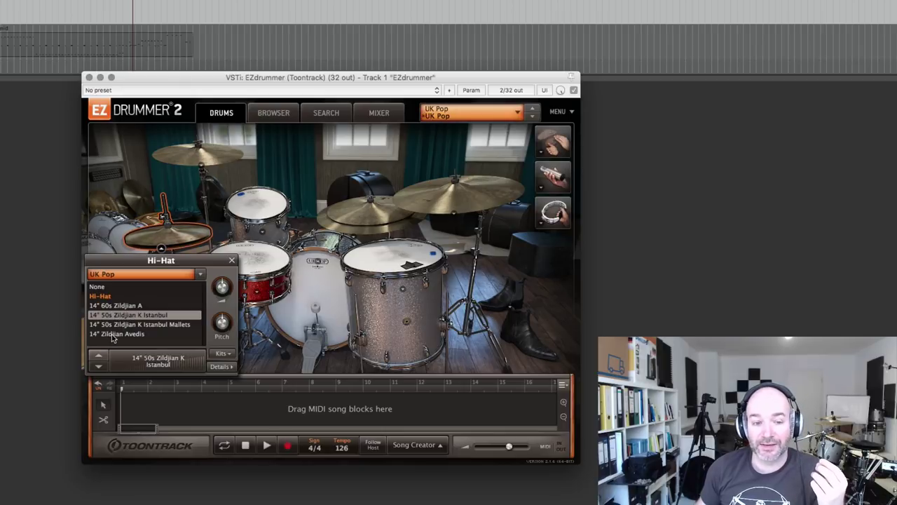
click(113, 335)
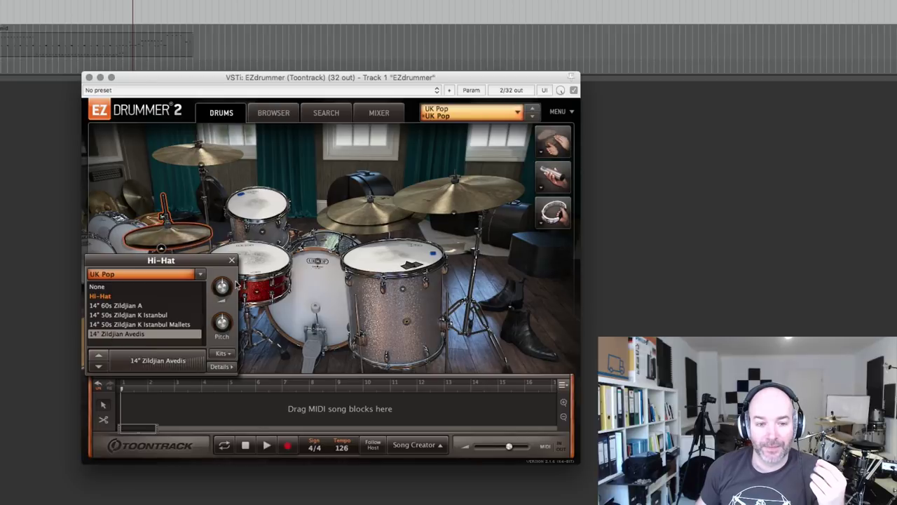
click(232, 261)
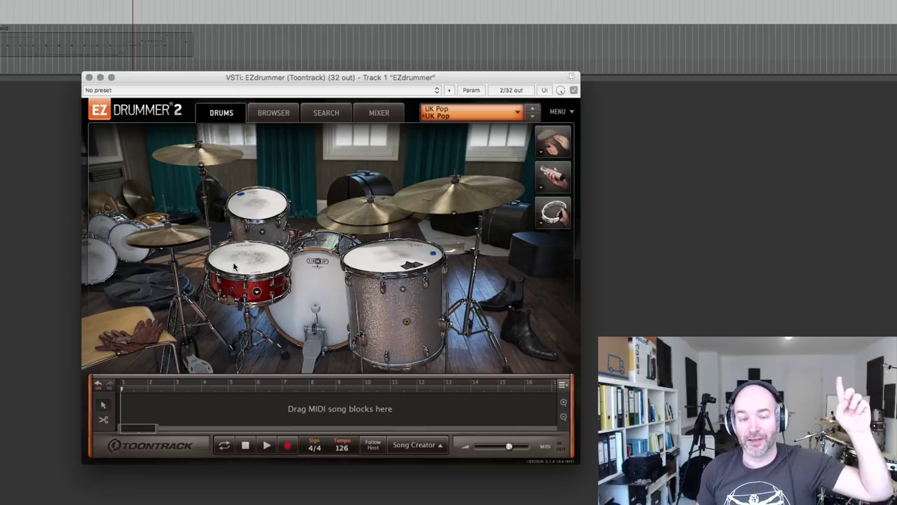
Compare the 18" and 19" Zildjian Kerope for Cymbal 1, and set it to the 22" Zildjian K Constantinople
click(202, 165)
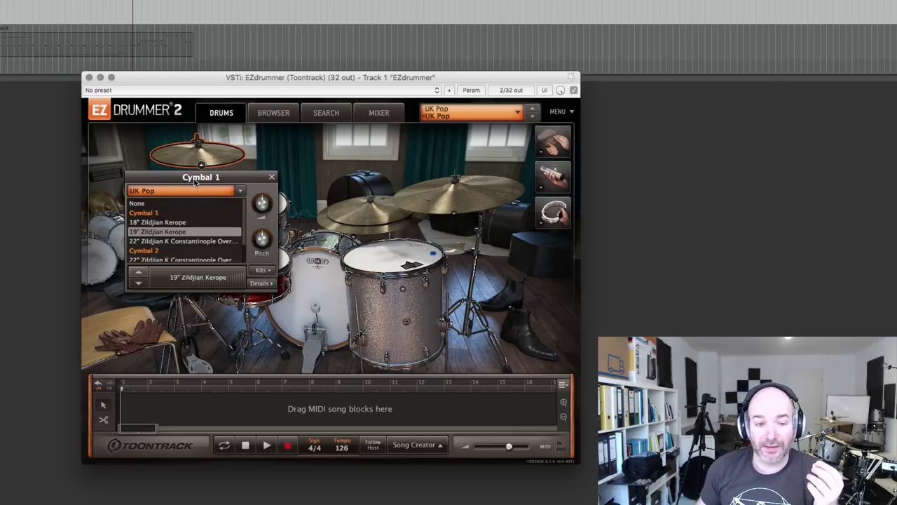
click(158, 222)
click(157, 232)
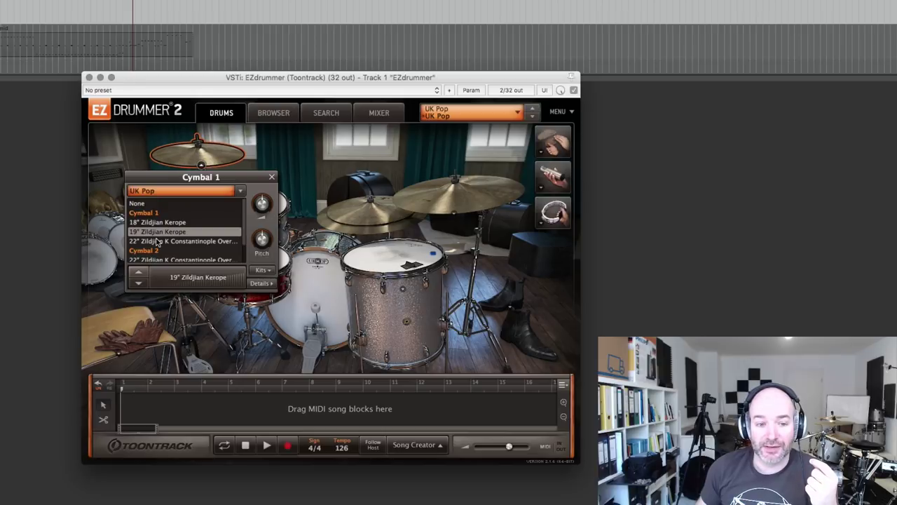
click(156, 241)
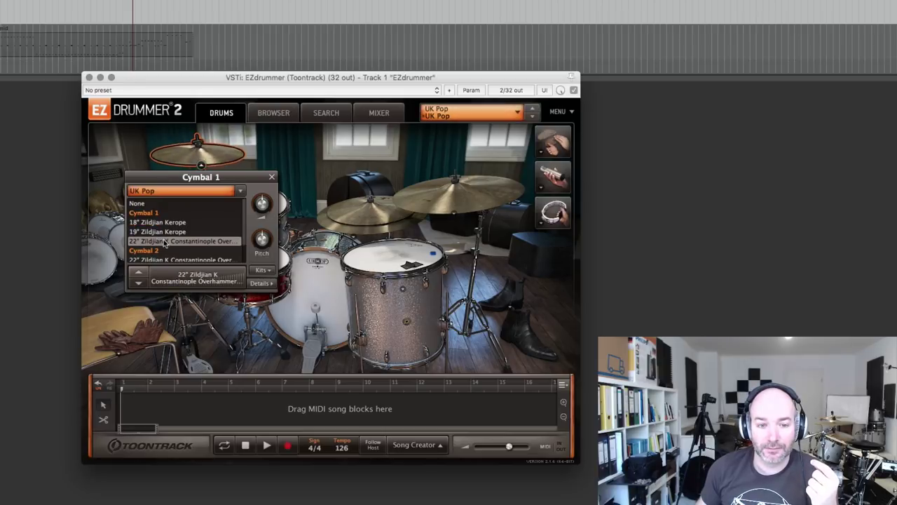
click(272, 177)
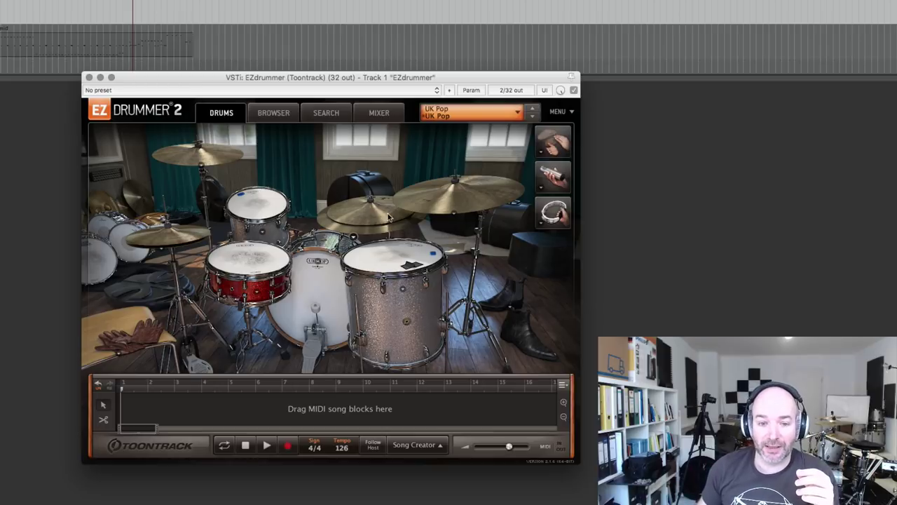
Try the 18" Zildjian K Custom Special Dry for Cymbal 2, and set it to the 16" Zildjian Kerope
click(354, 236)
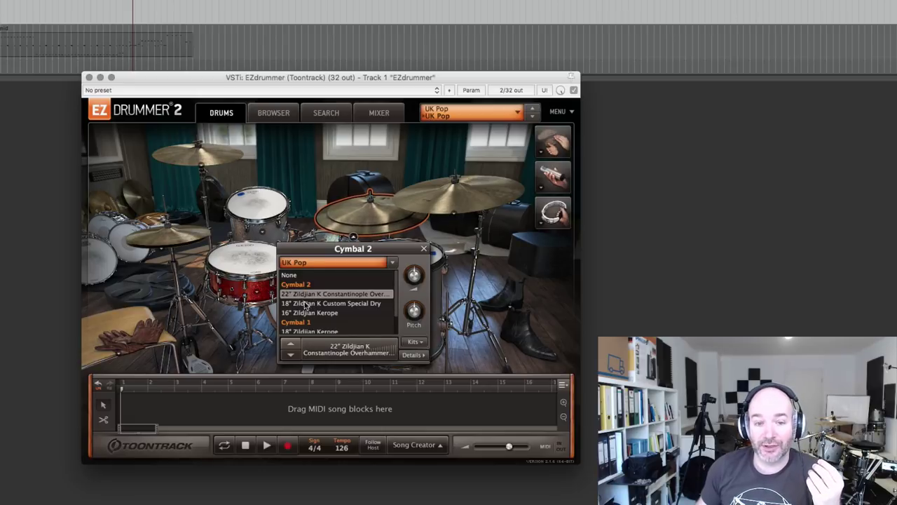
click(304, 304)
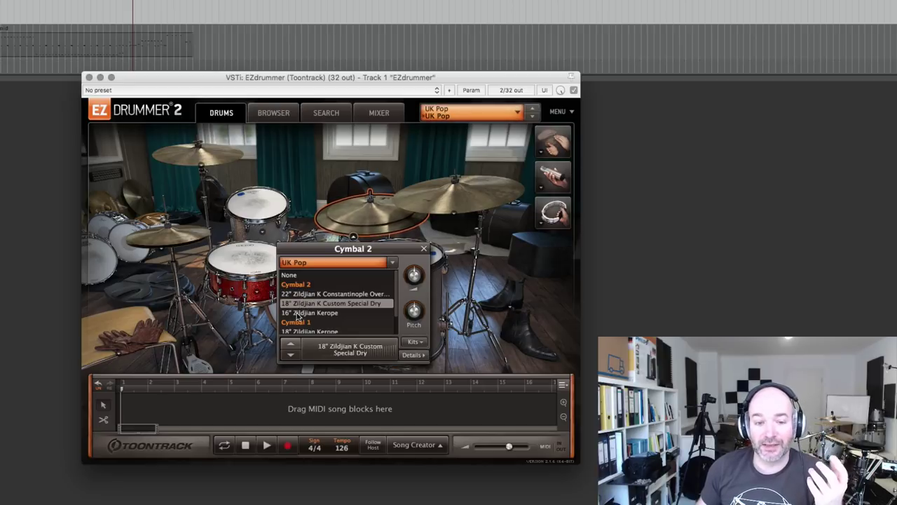
click(300, 313)
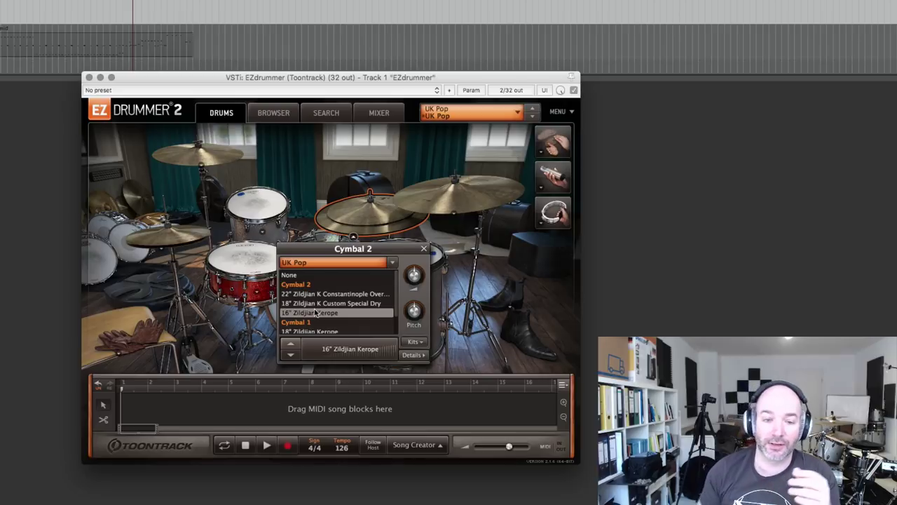
click(424, 248)
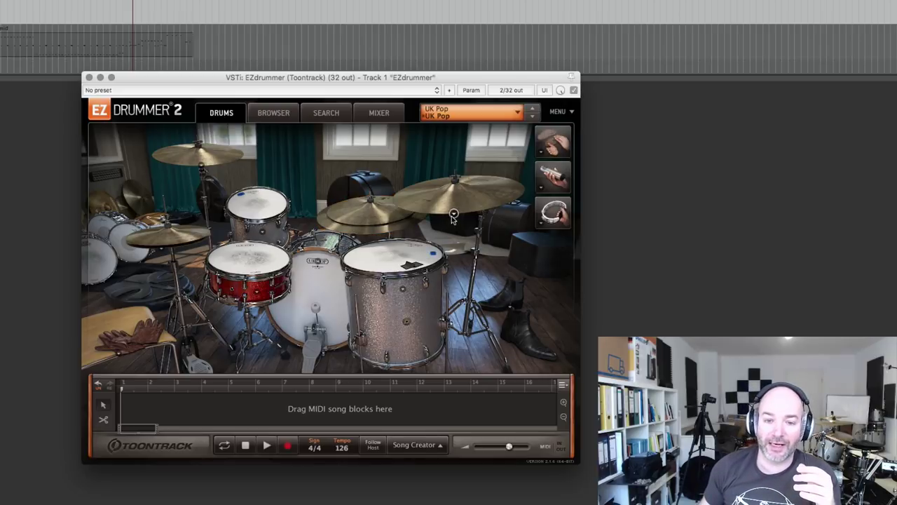
Try the 23" Zildjian K Custom Special Dry Ride, and set the ride to the 22" Zildjian K Constantinople Medium Thin
click(453, 214)
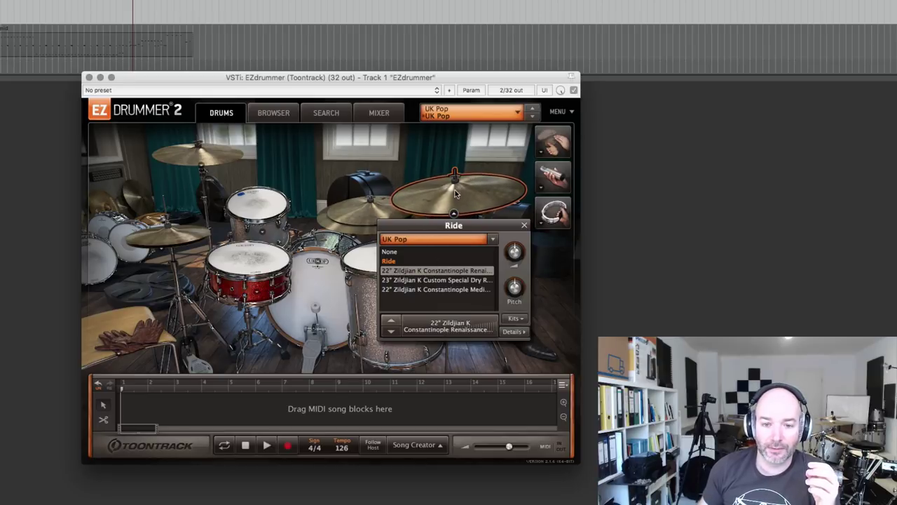
click(425, 280)
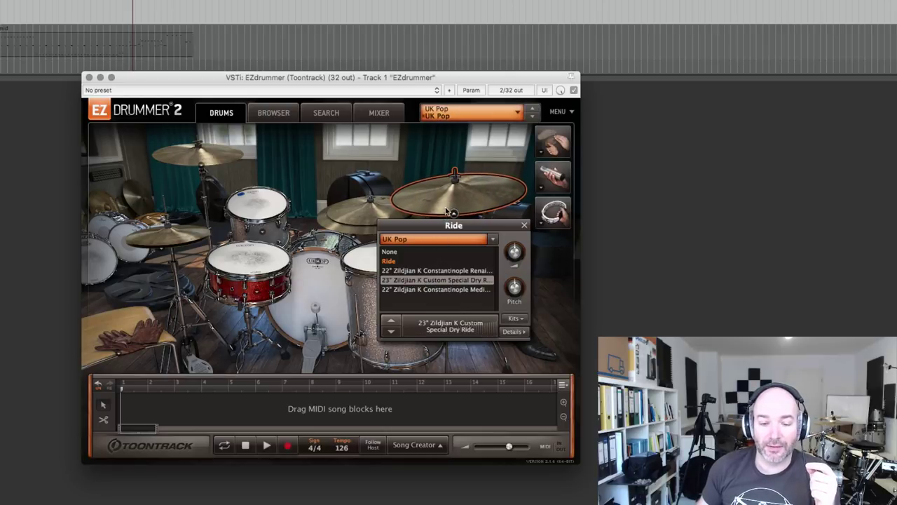
click(437, 290)
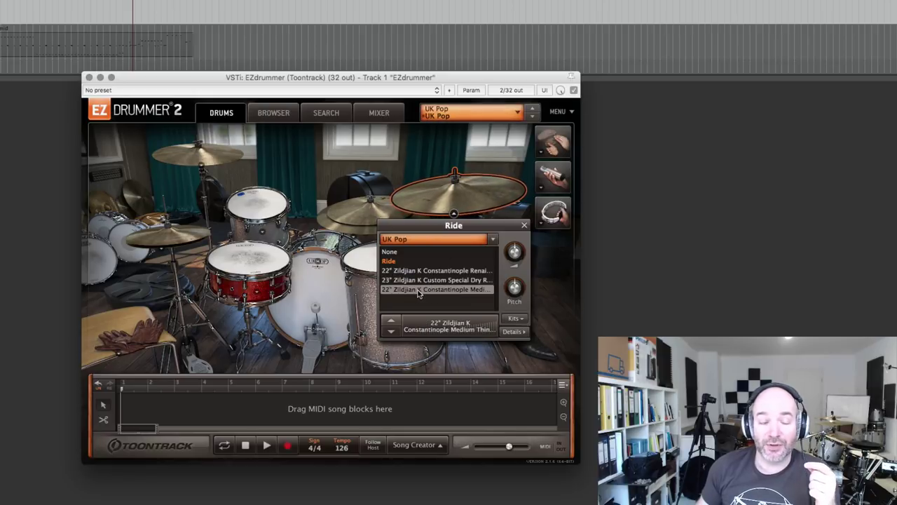
click(524, 225)
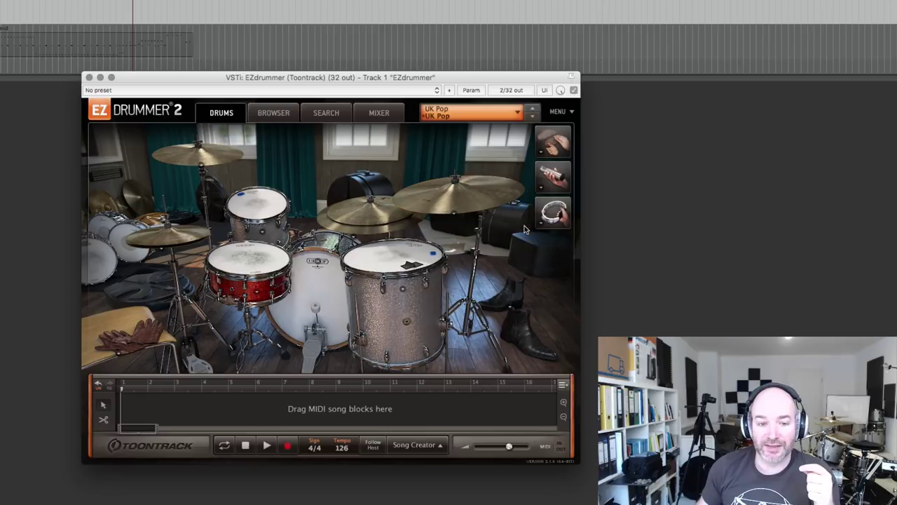
Set the claps sound, represented by the gloves on the chair, to Claps Wet
click(133, 339)
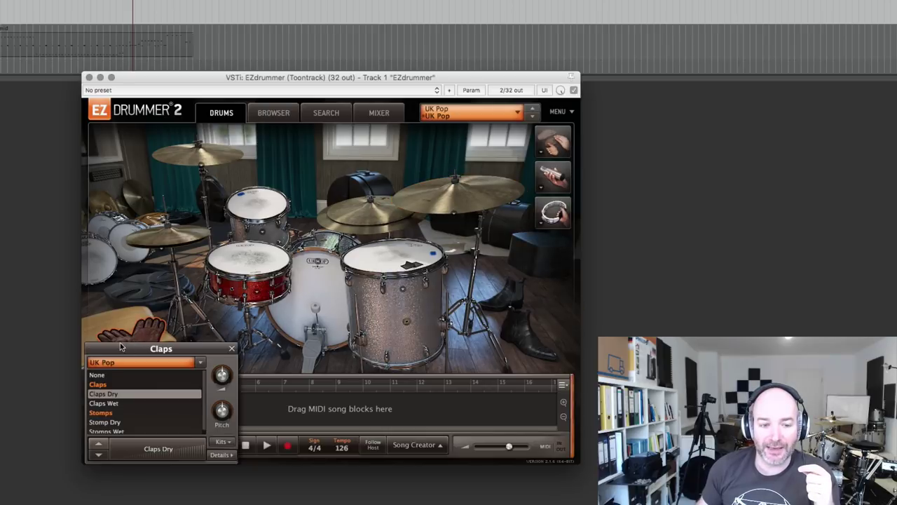
click(105, 404)
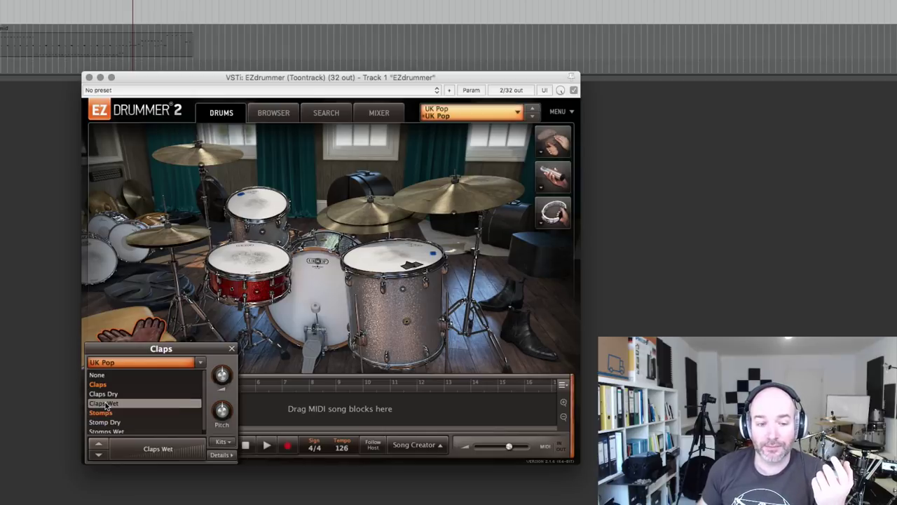
click(231, 349)
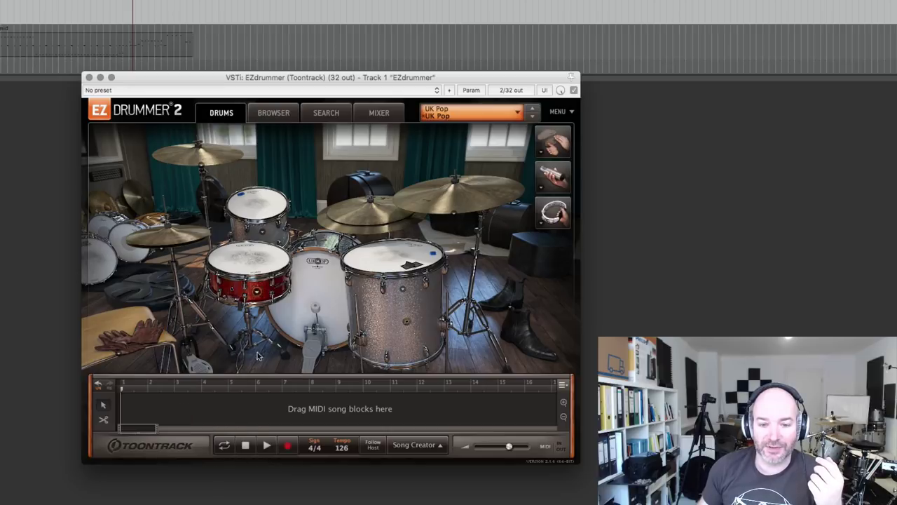
Compare Stomp Dry with Stomps Wet for the boots, and keep Stomps Wet
click(511, 308)
click(456, 372)
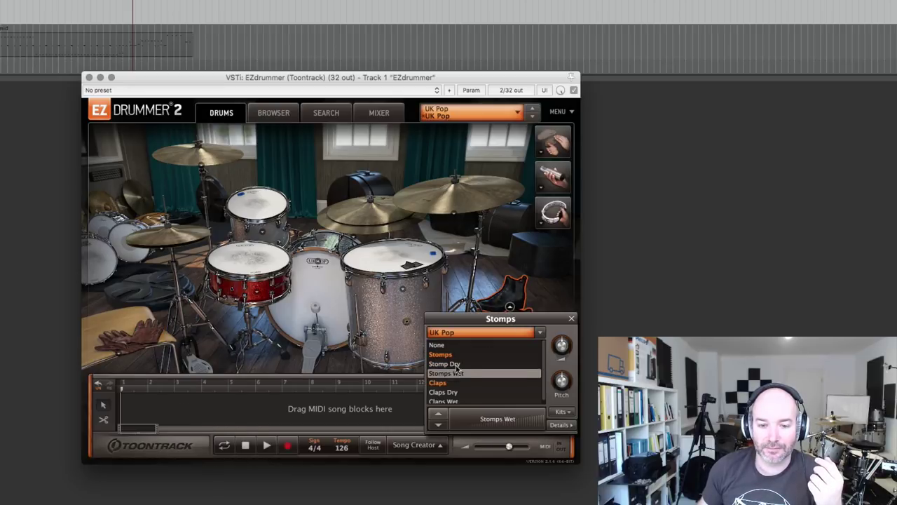
click(454, 365)
click(456, 373)
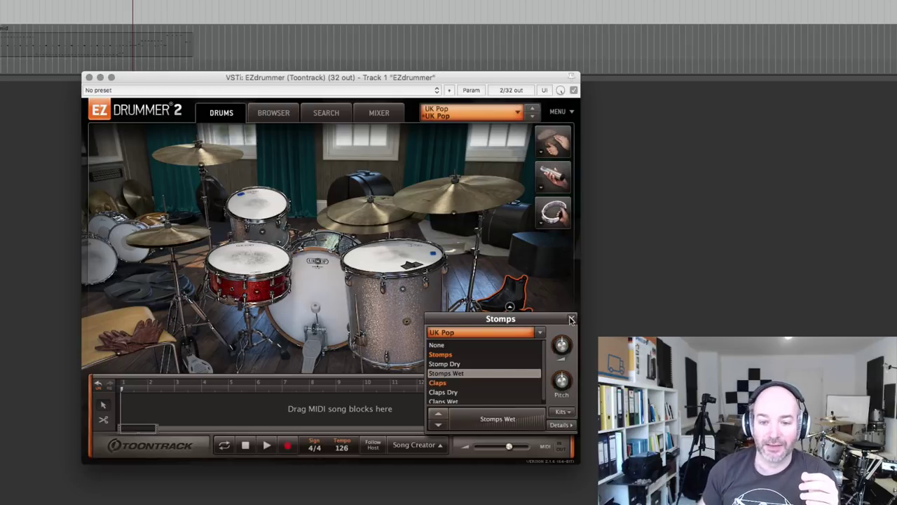
click(572, 319)
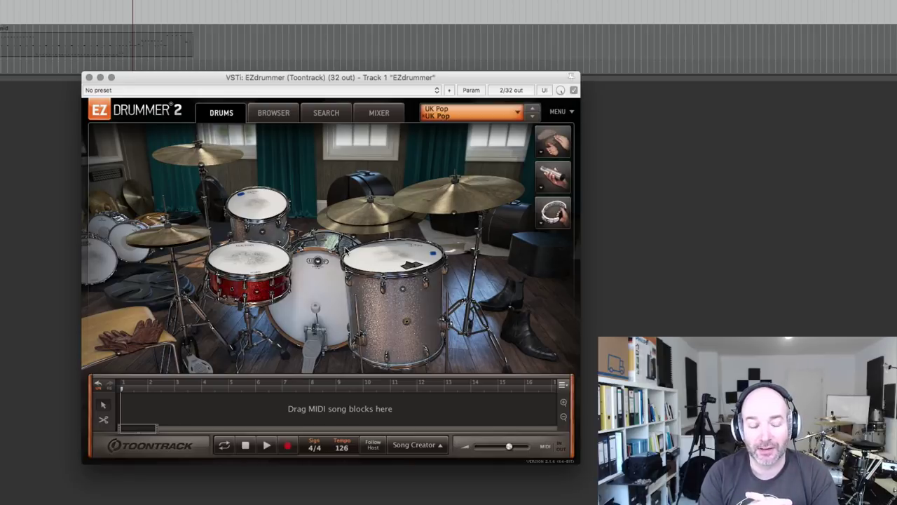
Go through the groove browser, the groove search and the mixer of the UK Pop library
click(13, 376)
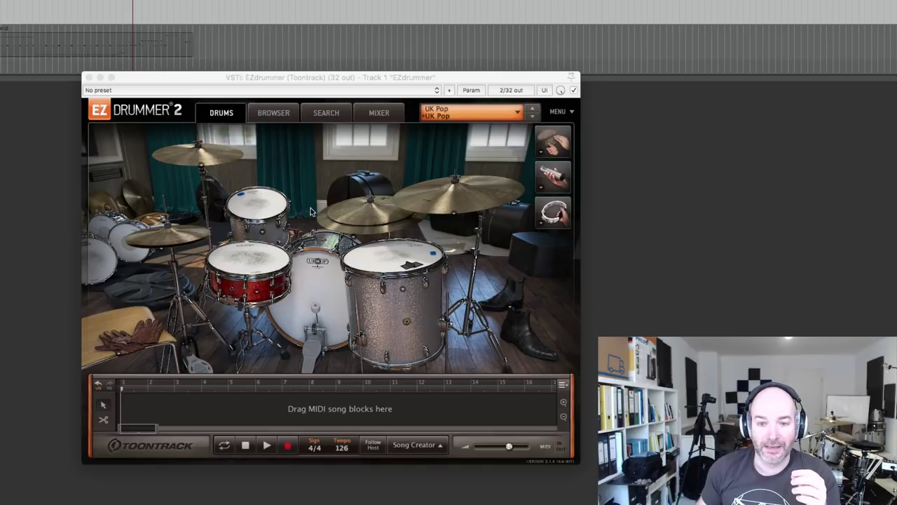
click(288, 117)
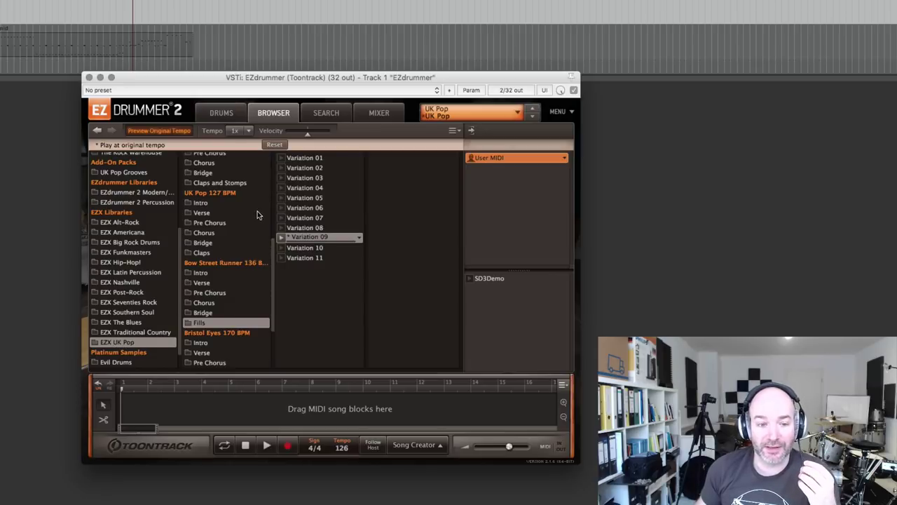
click(324, 114)
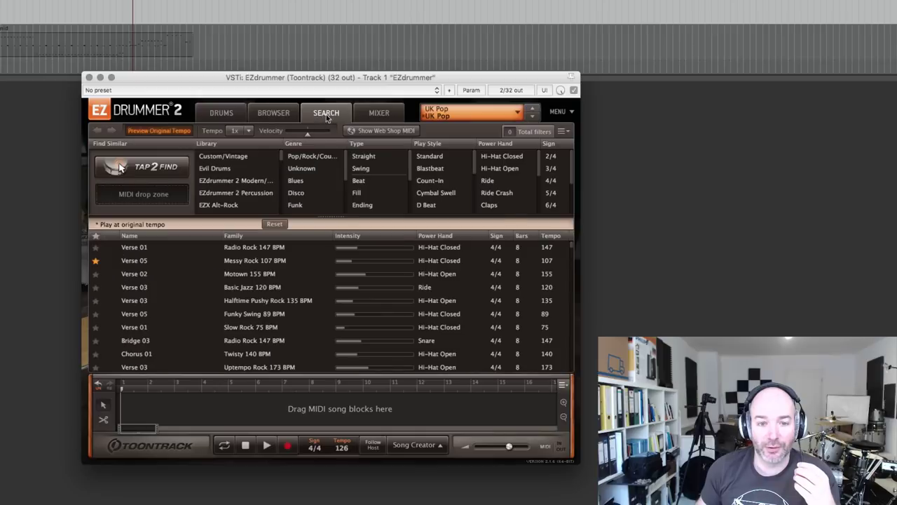
click(366, 114)
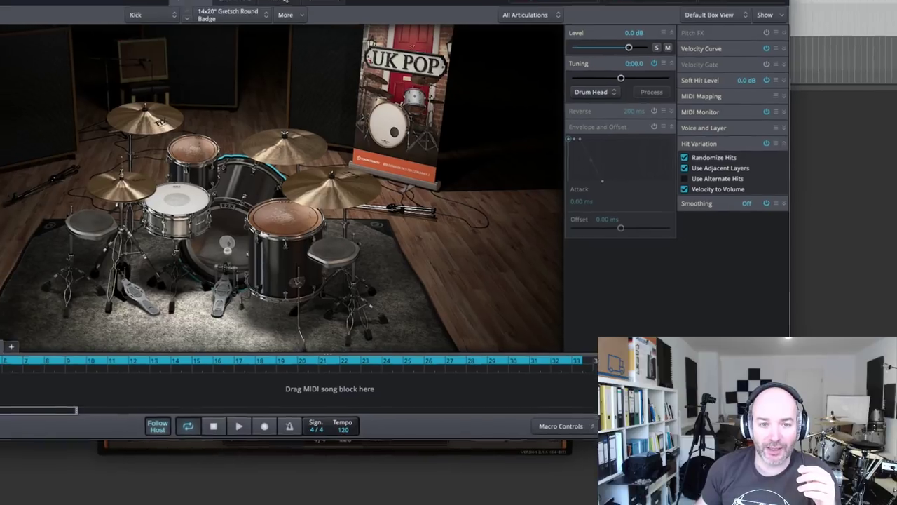
In Superior Drummer 3's mixer, examine the instrument bleed options and properties of the Amb Close microphone channel
click(275, 1)
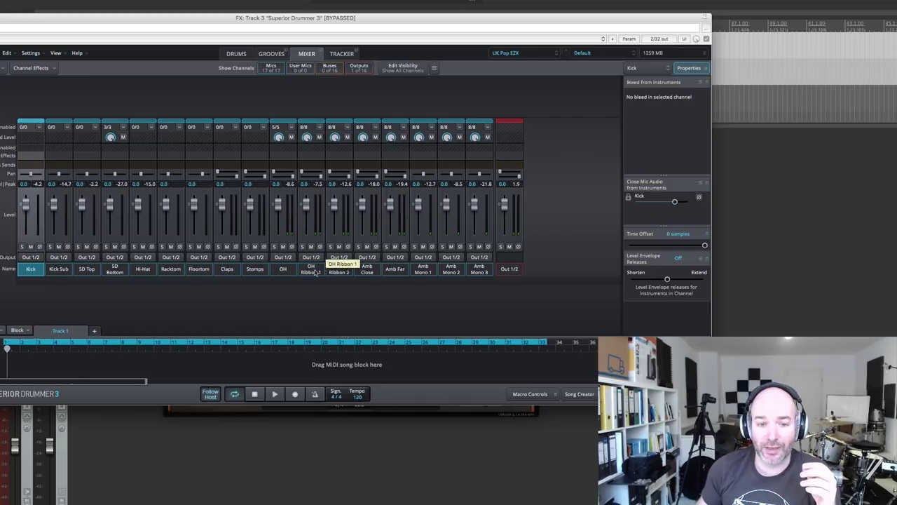
click(375, 127)
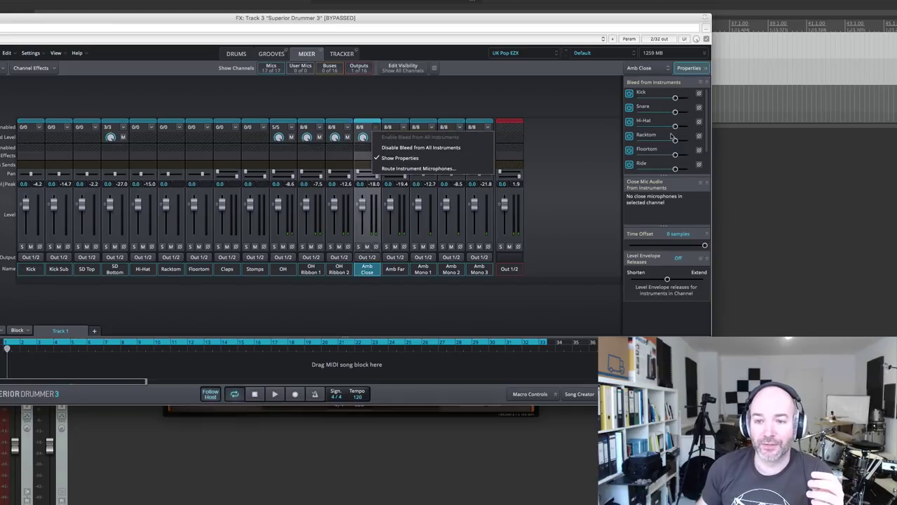
drag(675, 112, 669, 113)
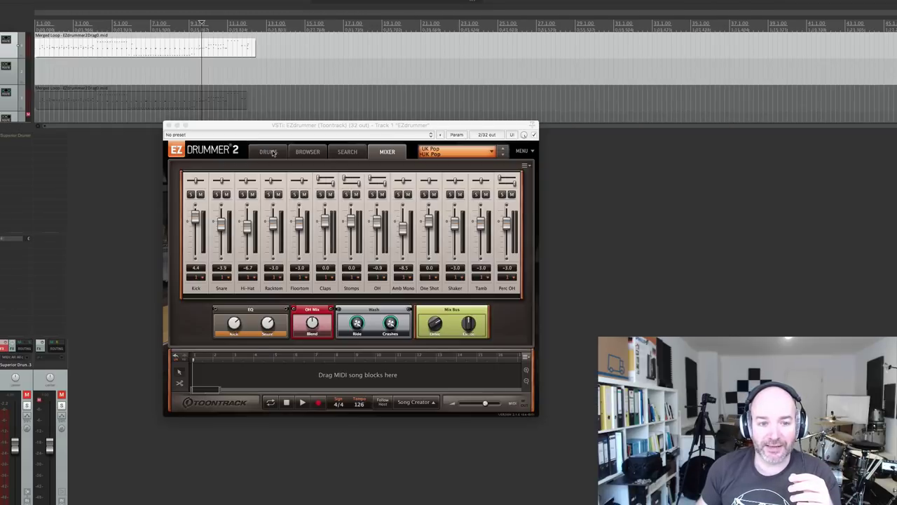
Switch back to EZdrummer's drum kit view and review the available kit libraries, including UK Pop
click(269, 152)
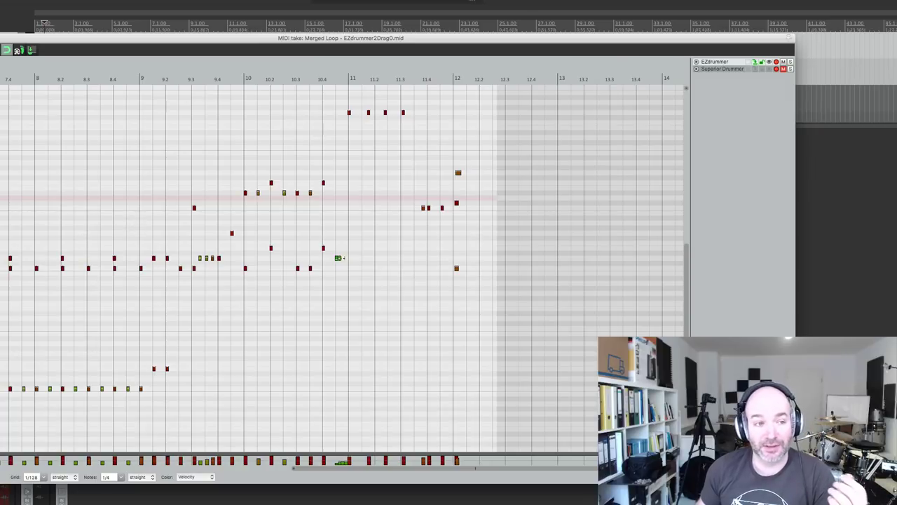
scroll(139, 226, down, 1)
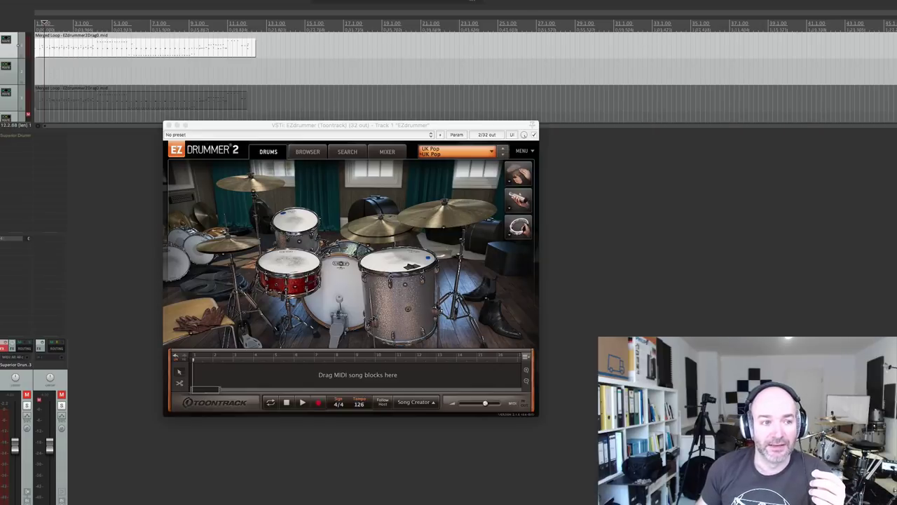
key(space)
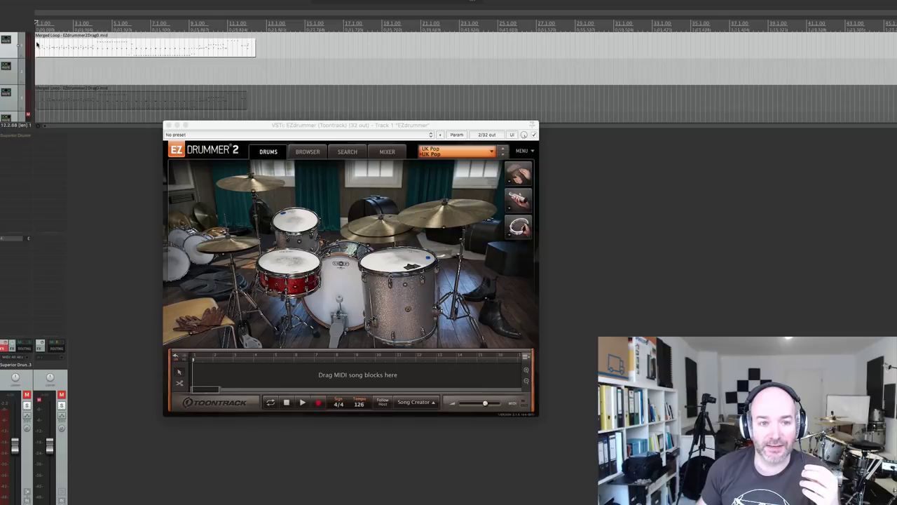
click(429, 154)
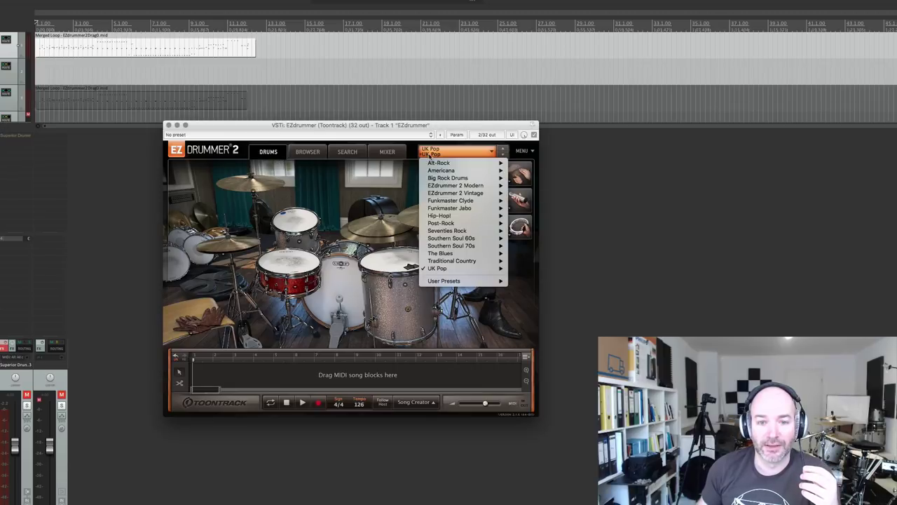
mouse_move(447, 270)
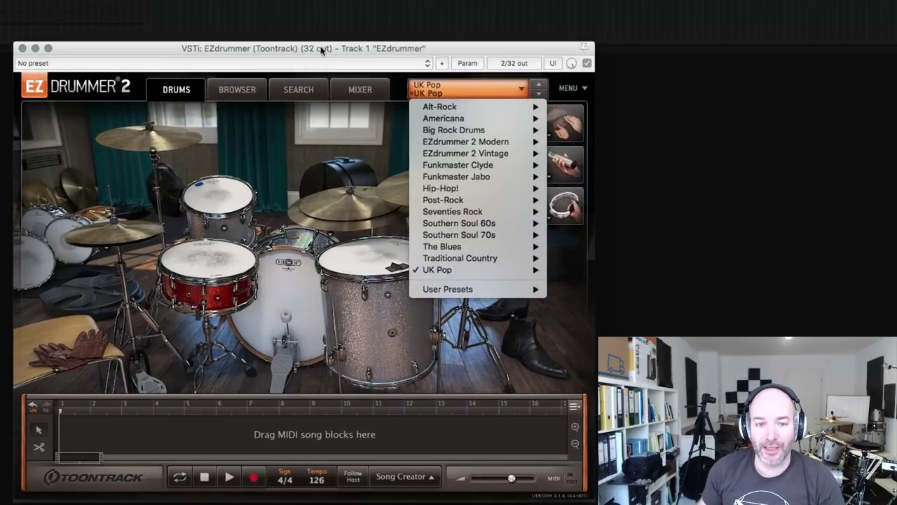
click(319, 47)
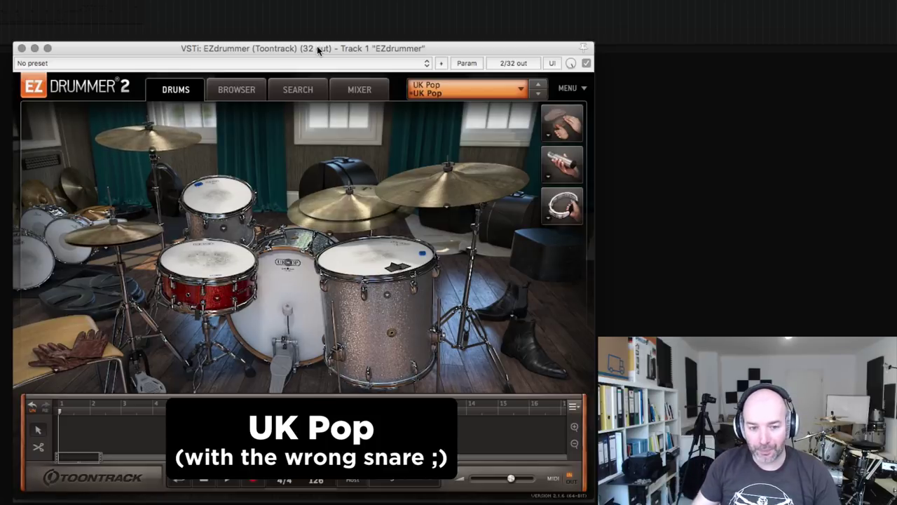
Set the snare of the UK Pop kit to the 5x14" Yamaha Club Custom
click(216, 298)
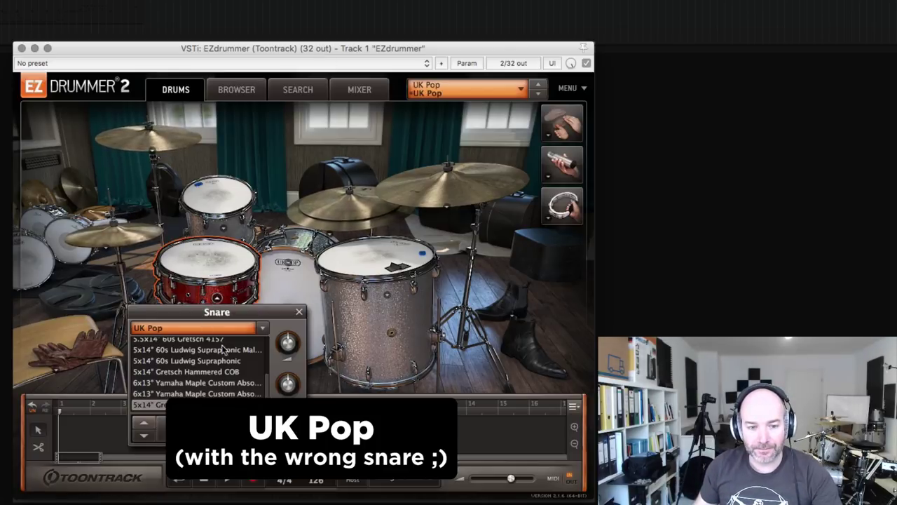
scroll(234, 365, up, 5)
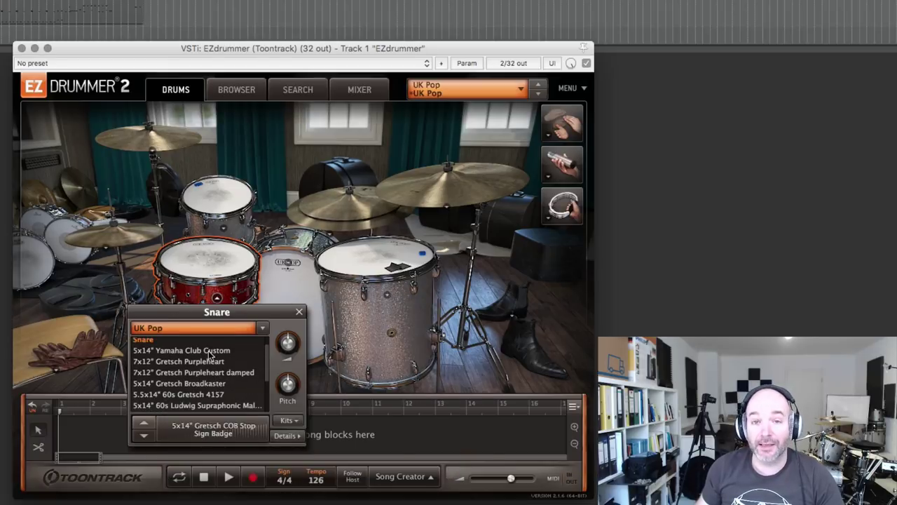
click(181, 352)
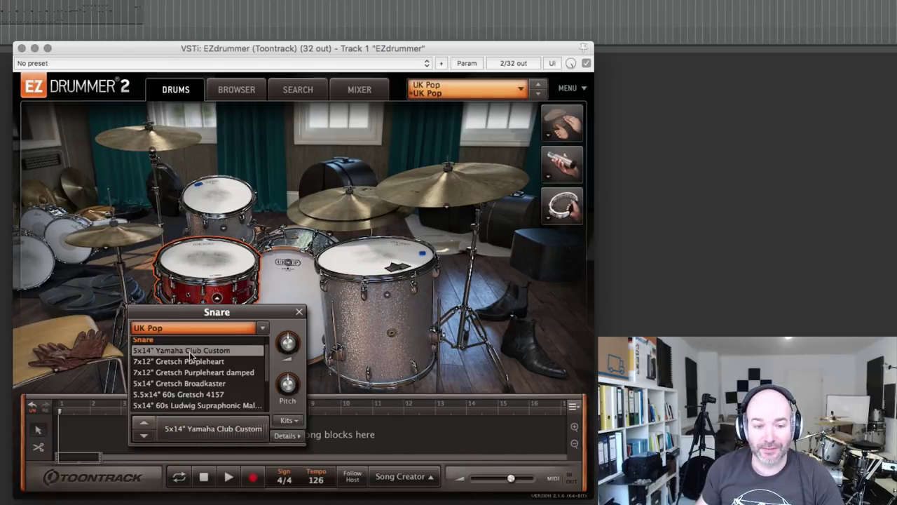
click(297, 314)
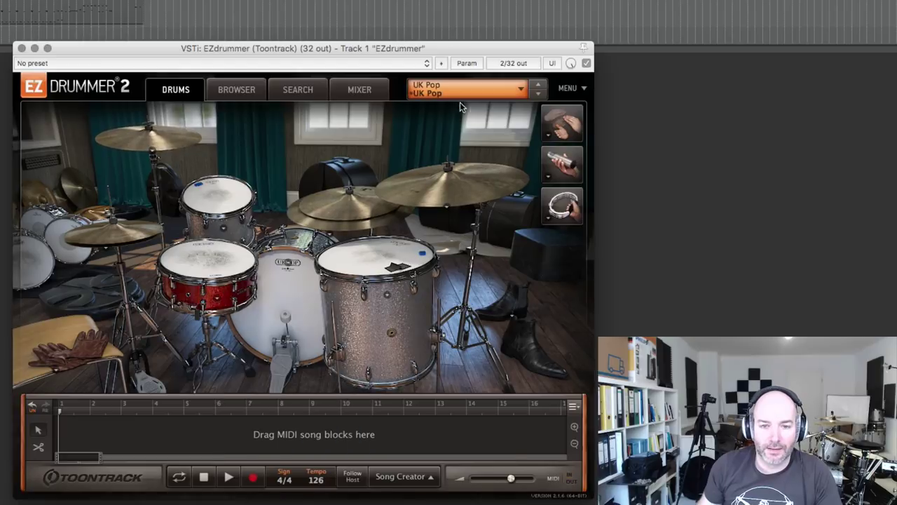
Load the Deeper Beater preset from the UK Pop library
click(463, 90)
mouse_move(464, 271)
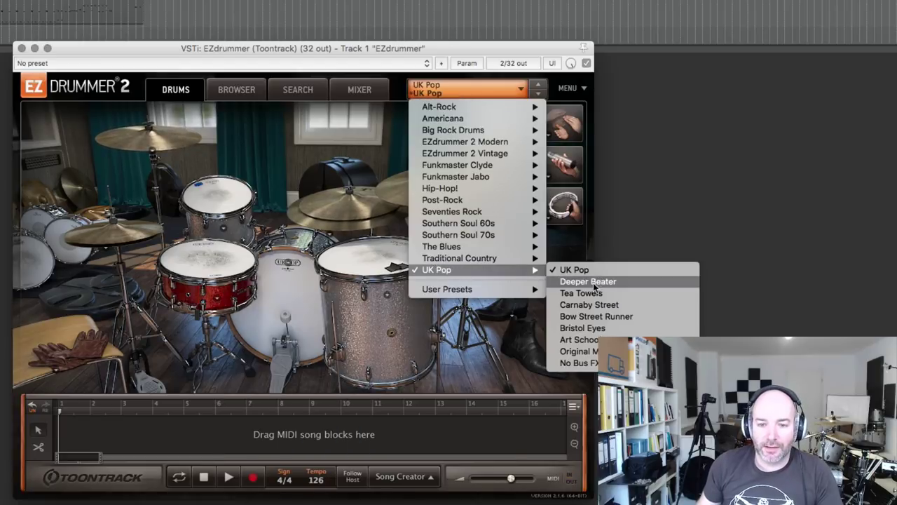
click(593, 282)
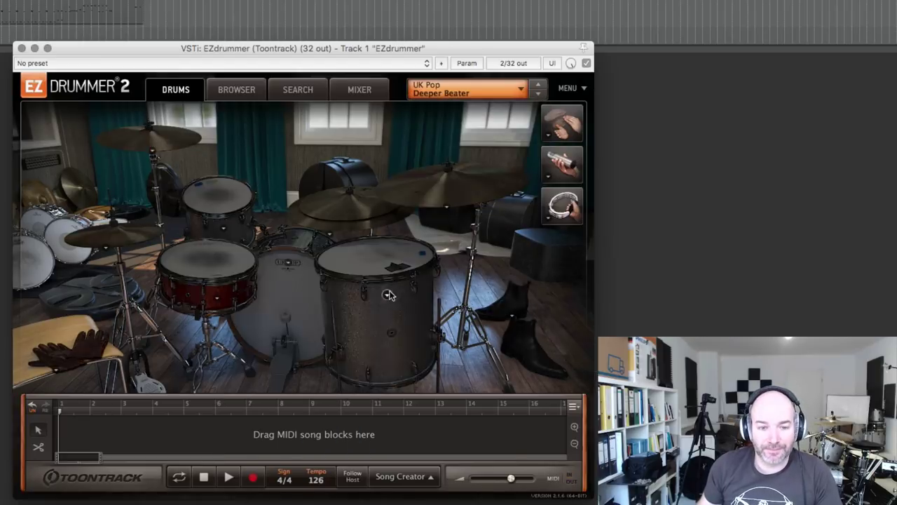
Check which kick and snare the Deeper Beater preset uses
click(278, 282)
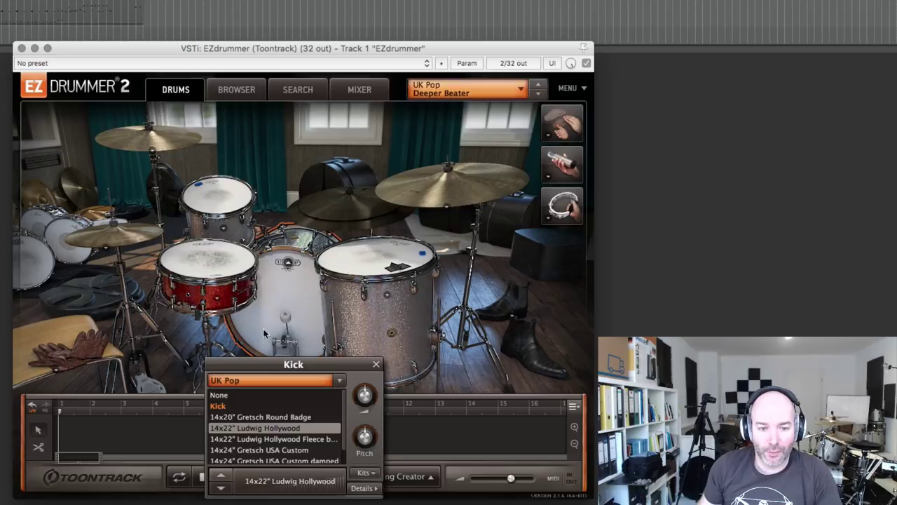
click(214, 265)
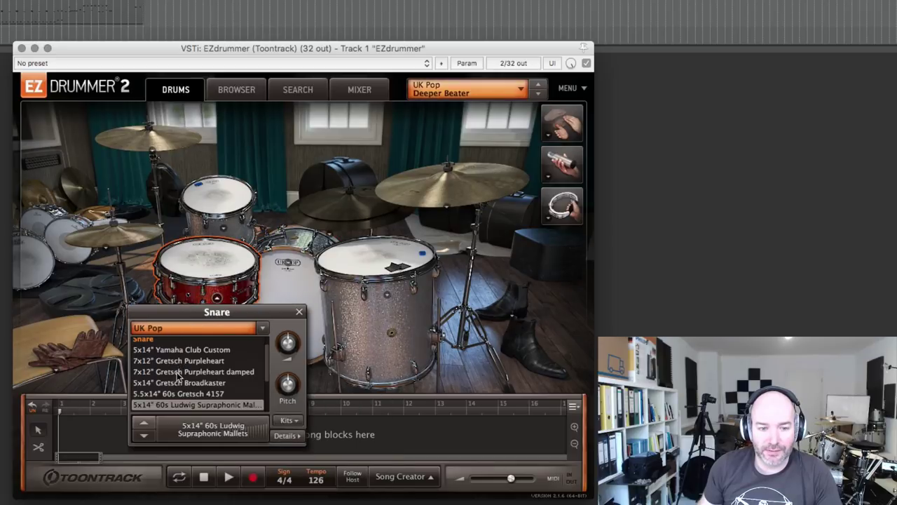
click(299, 312)
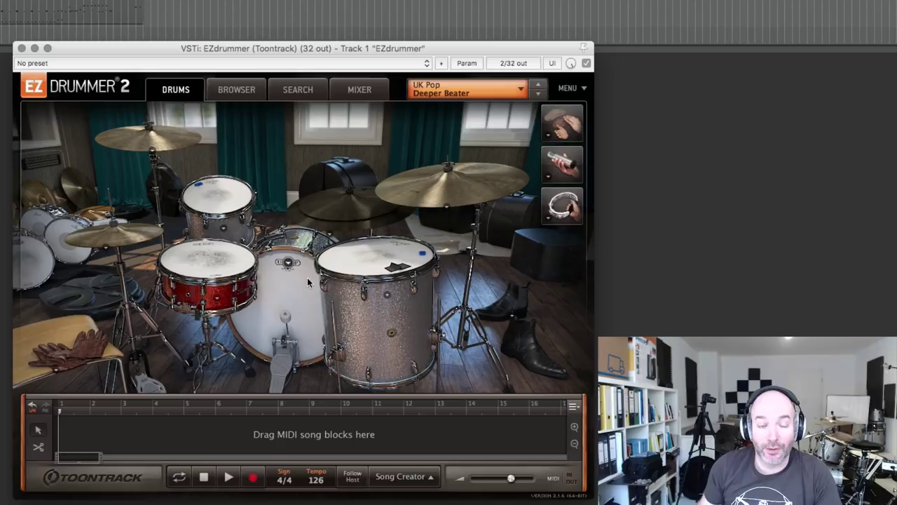